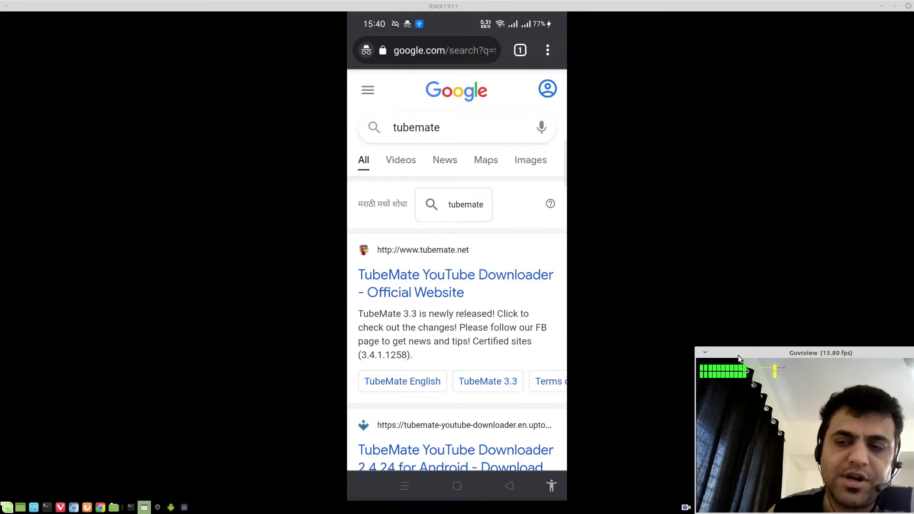
Follow the tubemate.net result's Download Now link to CNET's TubeMate 3 for Android 3.4.1258 page
left_click(445, 286)
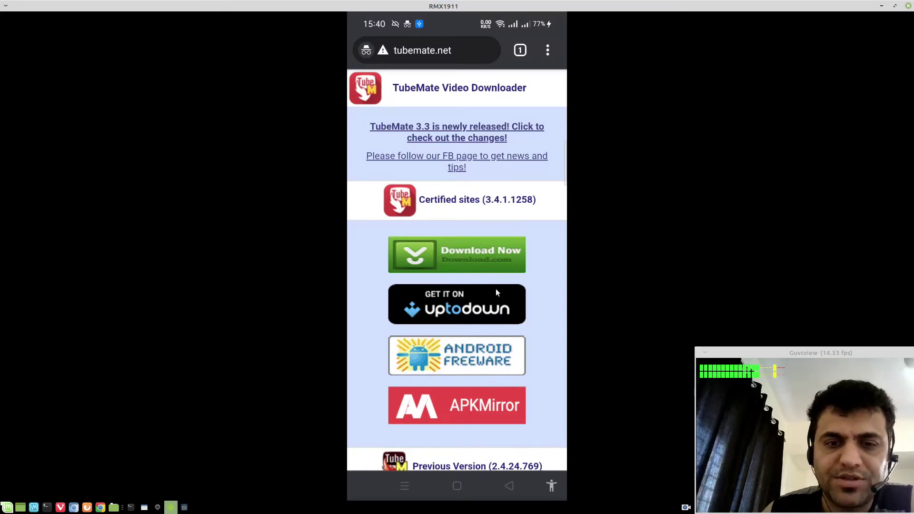
left_click(495, 255)
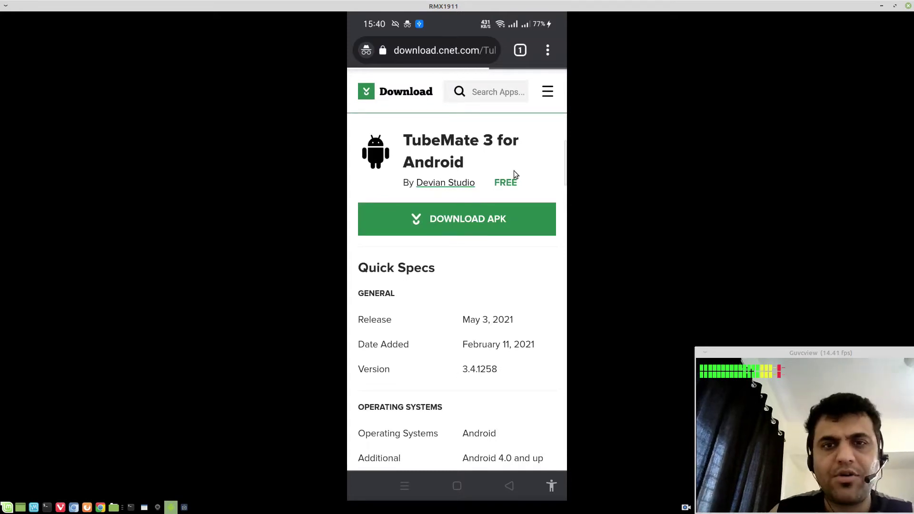
left_click(460, 483)
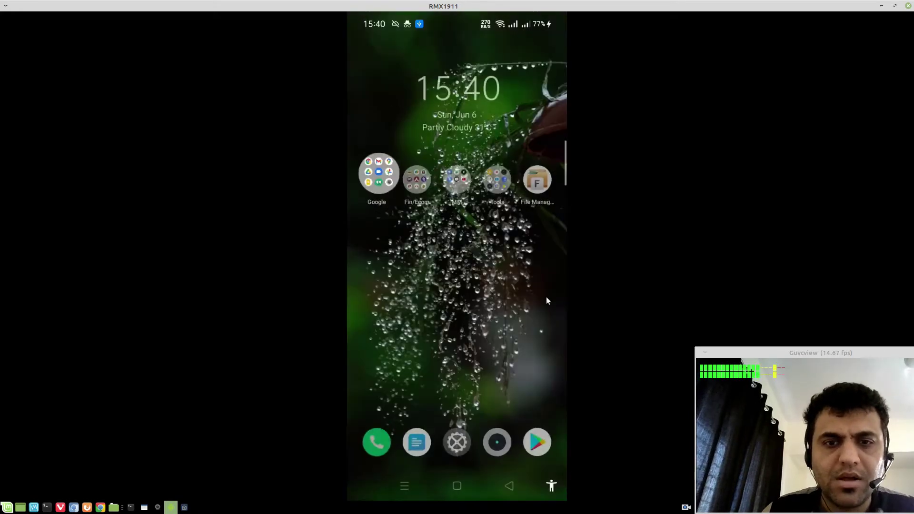
left_click(543, 183)
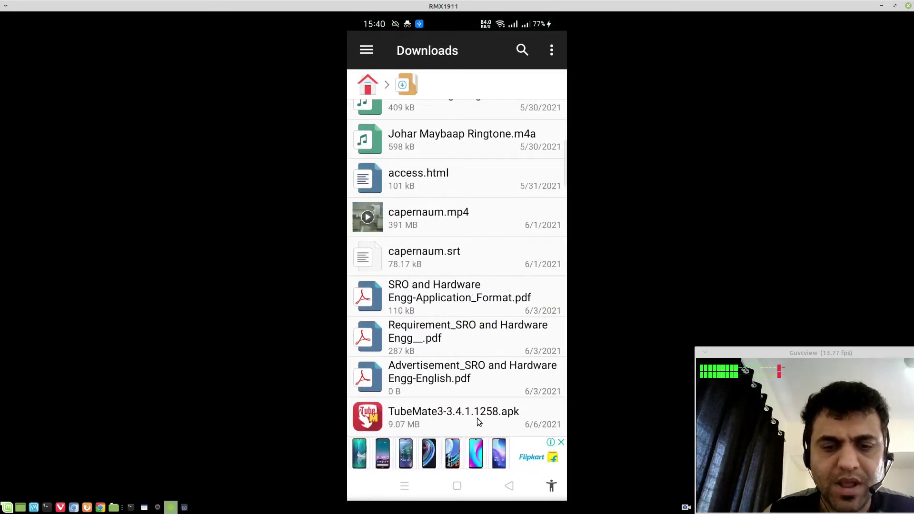
Search the Play Store for 'mp3 video converter' and install Video MP3 Converter from FunDevs LLC
left_click(457, 485)
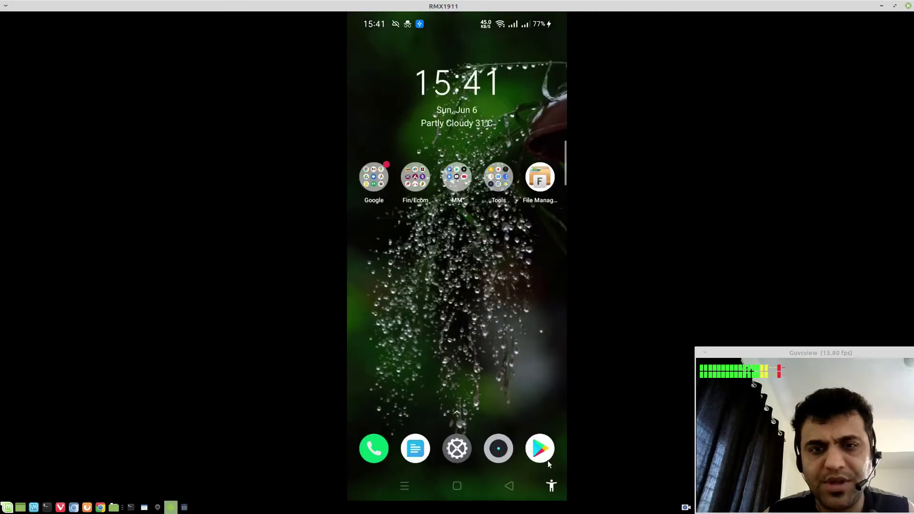
left_click(543, 447)
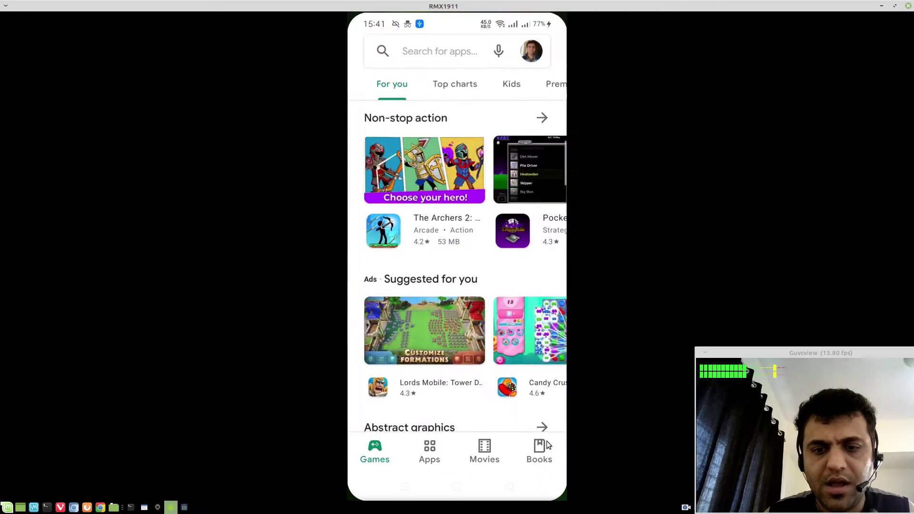
left_click(453, 59)
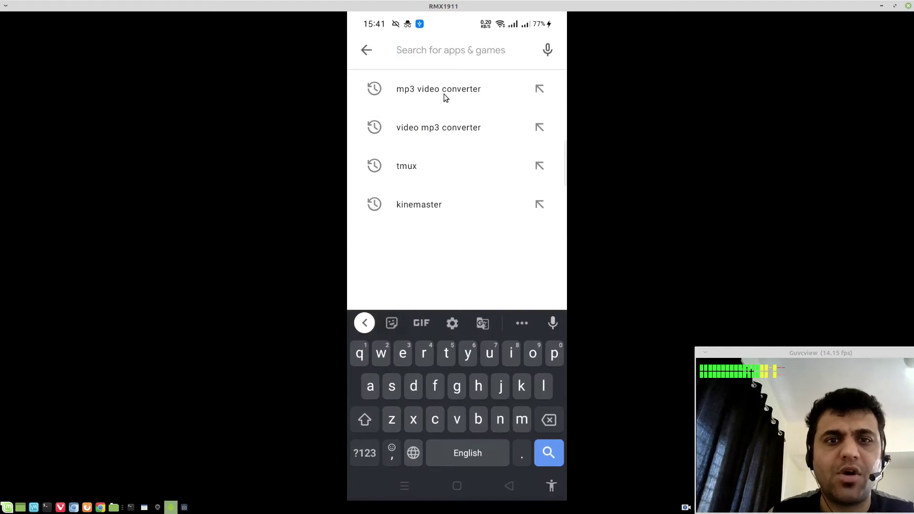
left_click(444, 93)
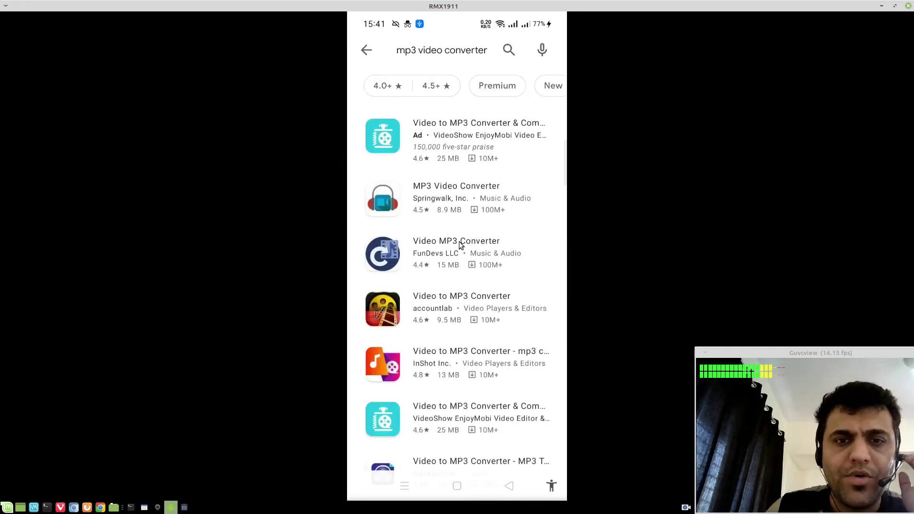
left_click(460, 241)
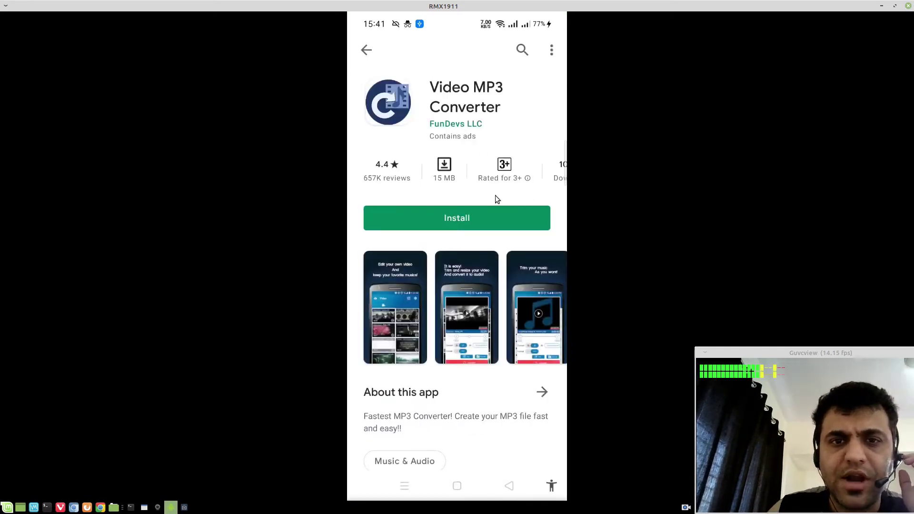
left_click(498, 210)
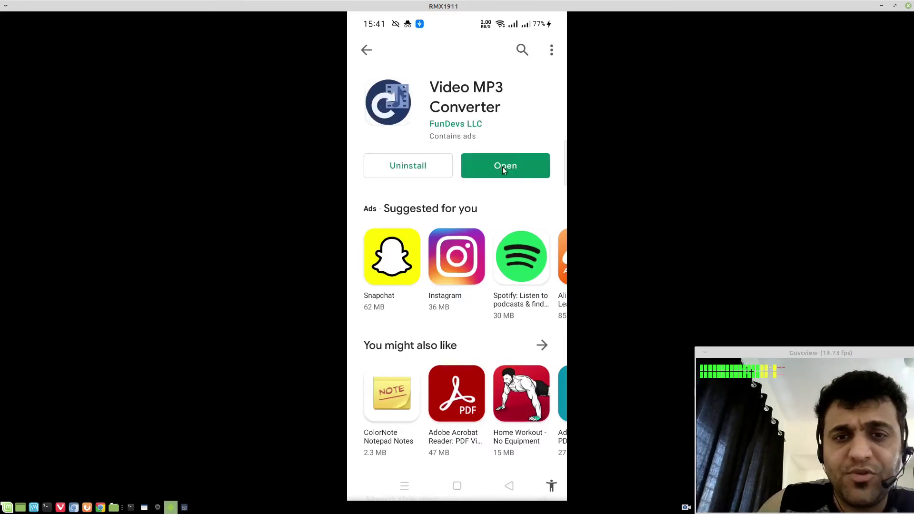
Launch Video MP3 Converter, allow access to photos, media and files, and return home
left_click(503, 168)
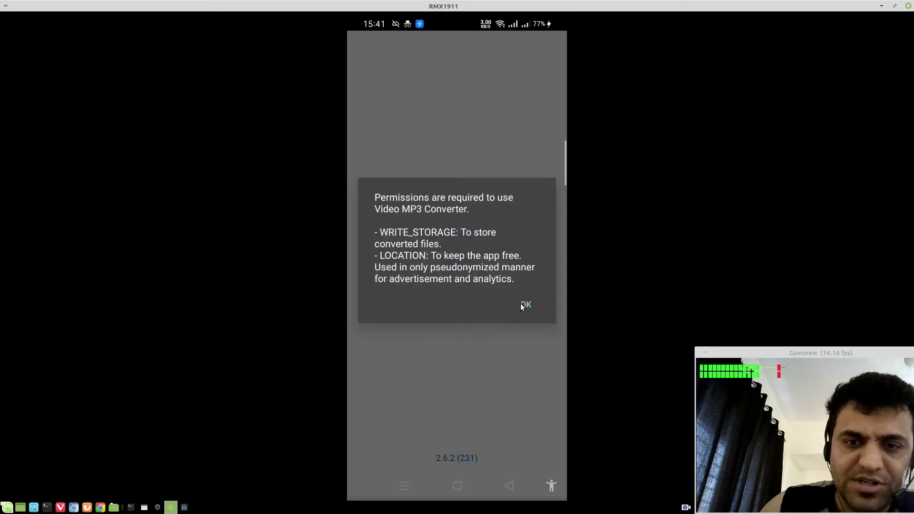
left_click(521, 304)
left_click(483, 283)
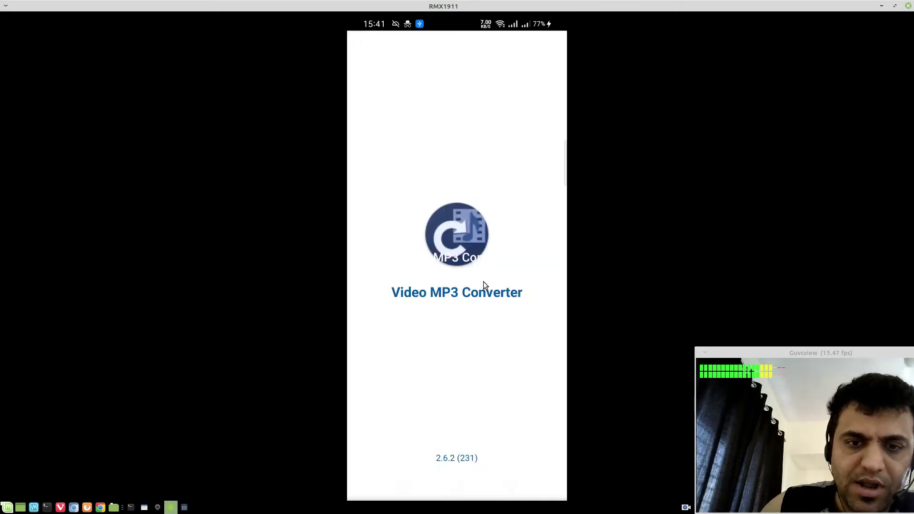
left_click(459, 487)
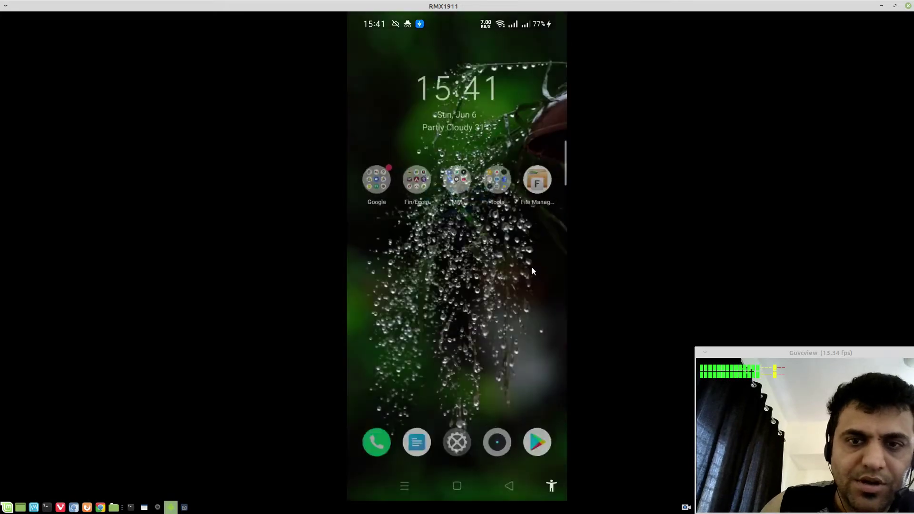
Install TubeMate3-3.4.1.1258.apk from File Manager's Downloads folder until 'App installed' appears
left_click(540, 186)
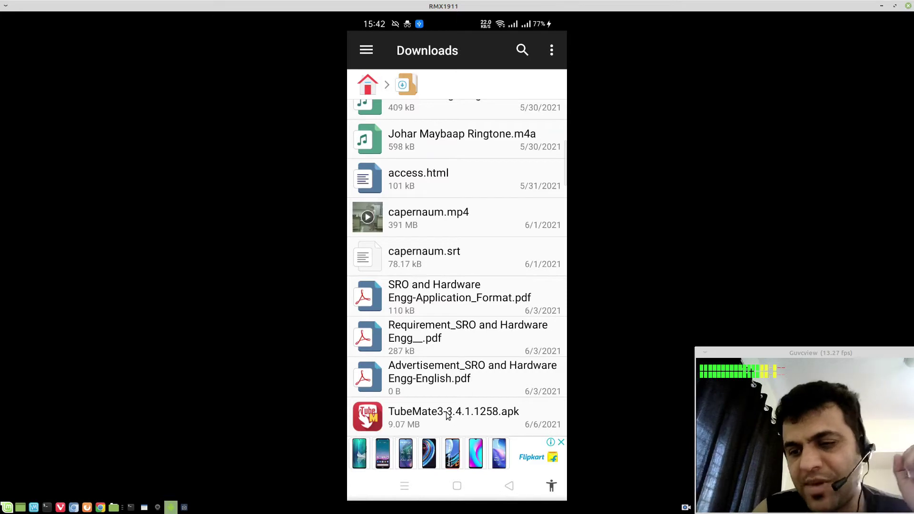
left_click(447, 416)
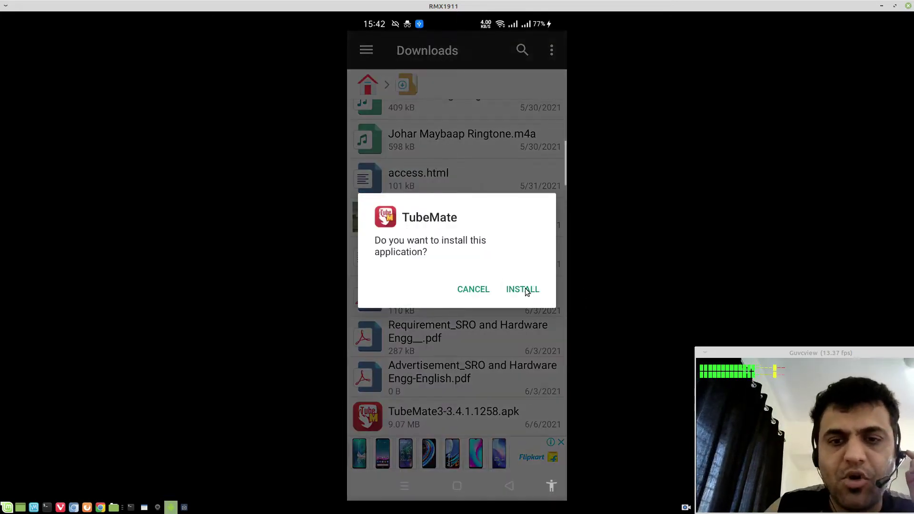
left_click(525, 289)
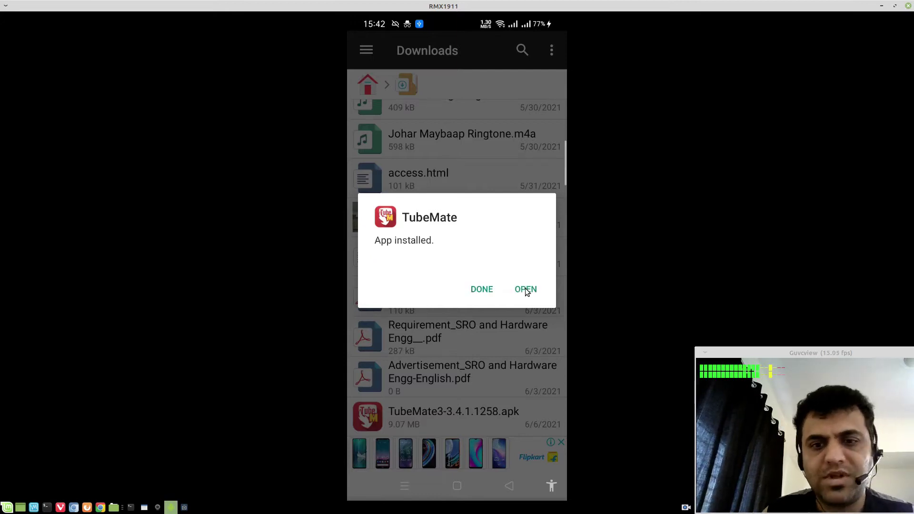
Launch TubeMate and grant phone, location-while-in-use and media file permissions
left_click(526, 290)
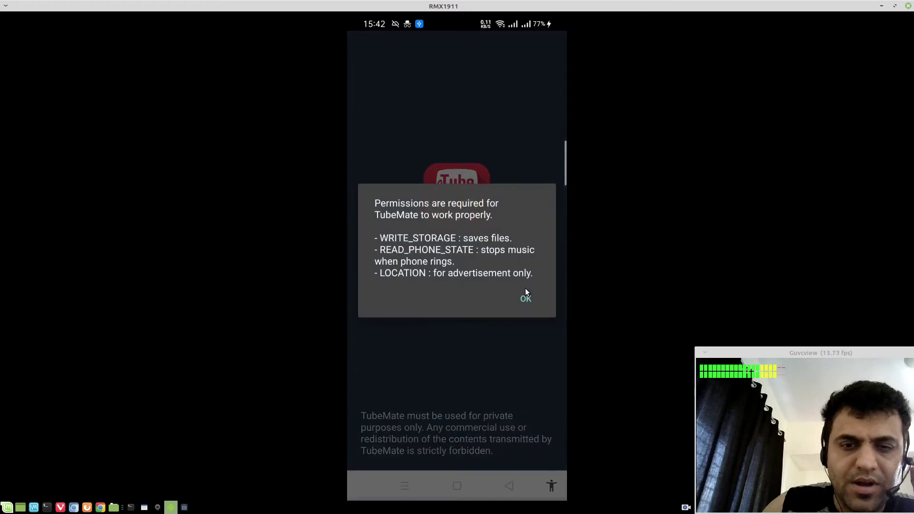
left_click(524, 302)
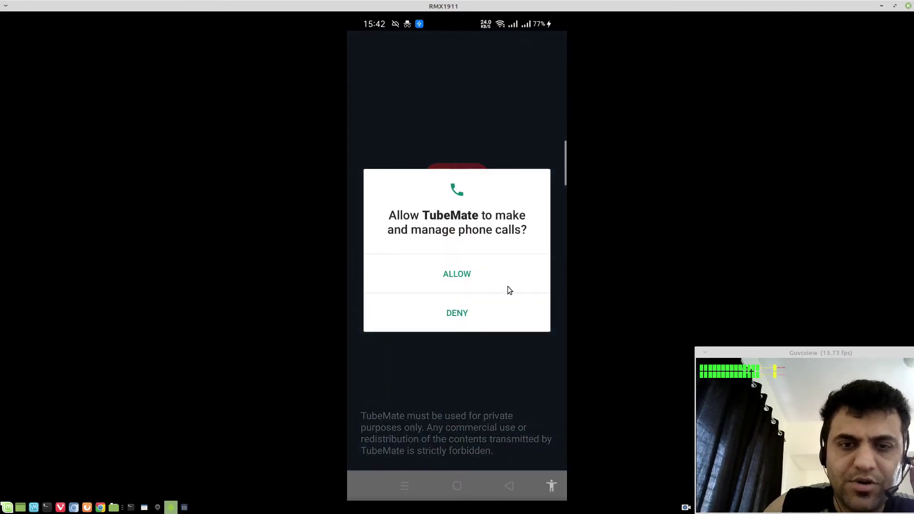
left_click(508, 286)
left_click(501, 291)
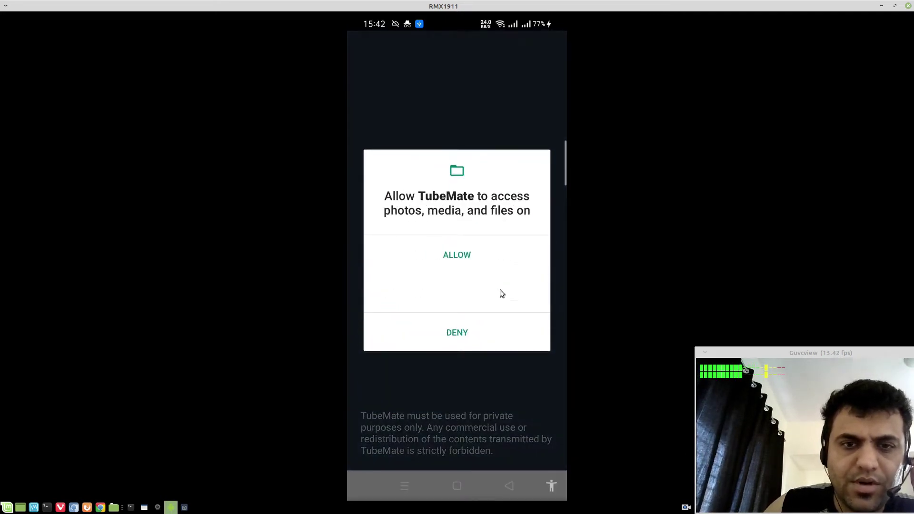
left_click(500, 290)
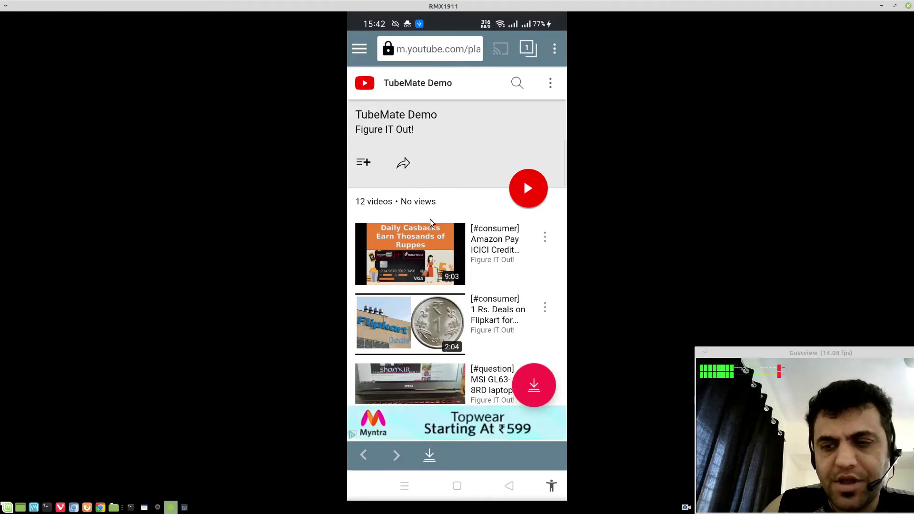
Browse the bookmarks drawer, then close it to reveal the 12-video TubeMate Demo playlist
left_click(360, 49)
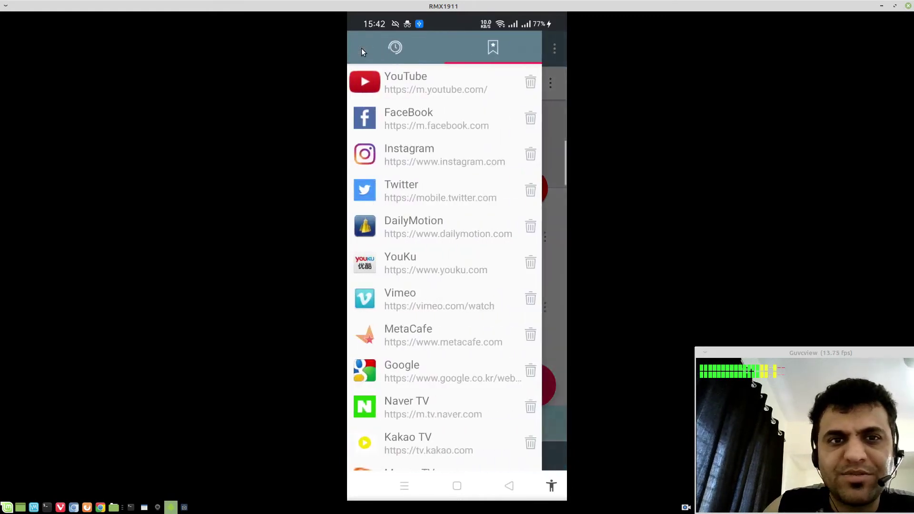
scroll(423, 273, "down", 5)
scroll(423, 274, "up", 5)
left_click_drag(548, 178, 449, 149)
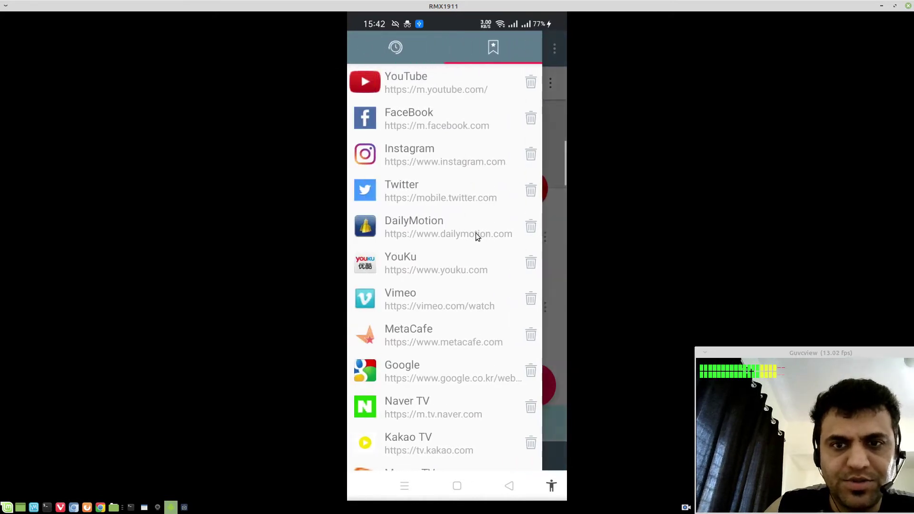
left_click_drag(544, 194, 309, 155)
left_click_drag(527, 190, 241, 211)
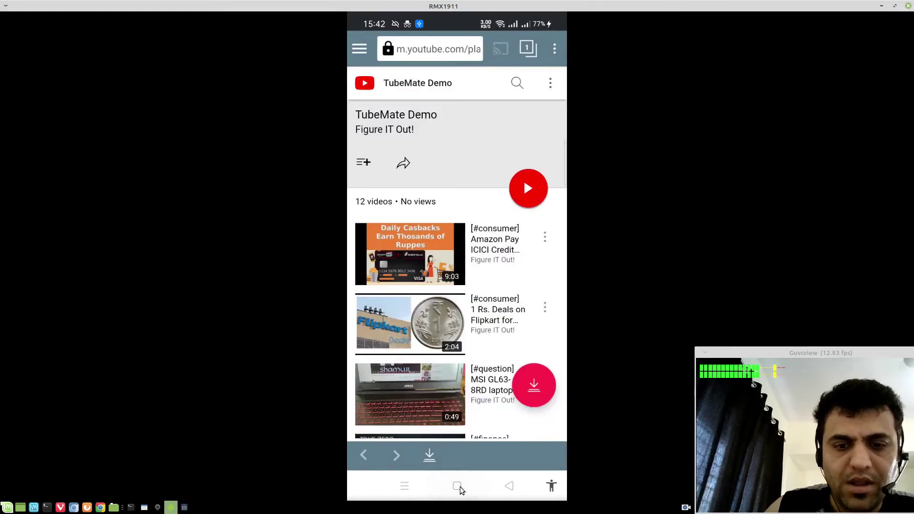
From the home screen, open the TubeMate Demo playlist under Playlists in YouTube's Library
left_click(459, 486)
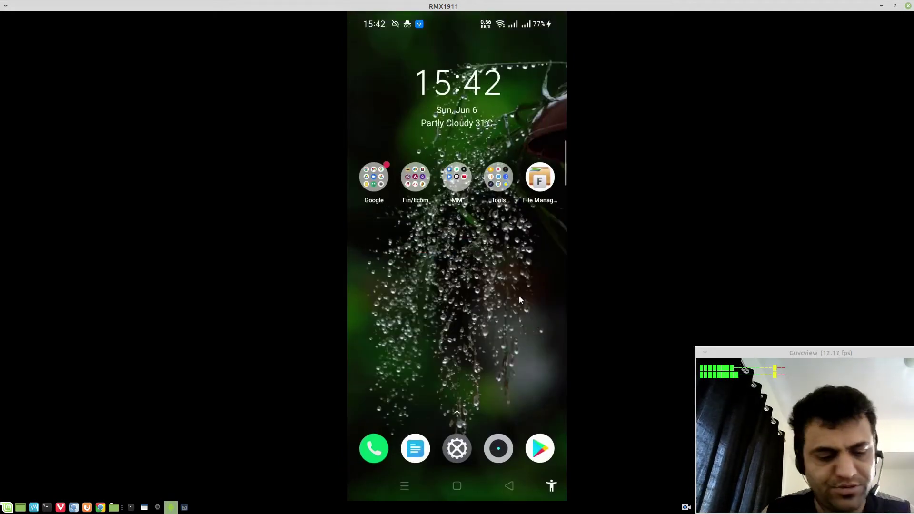
scroll(480, 311, "up", 3)
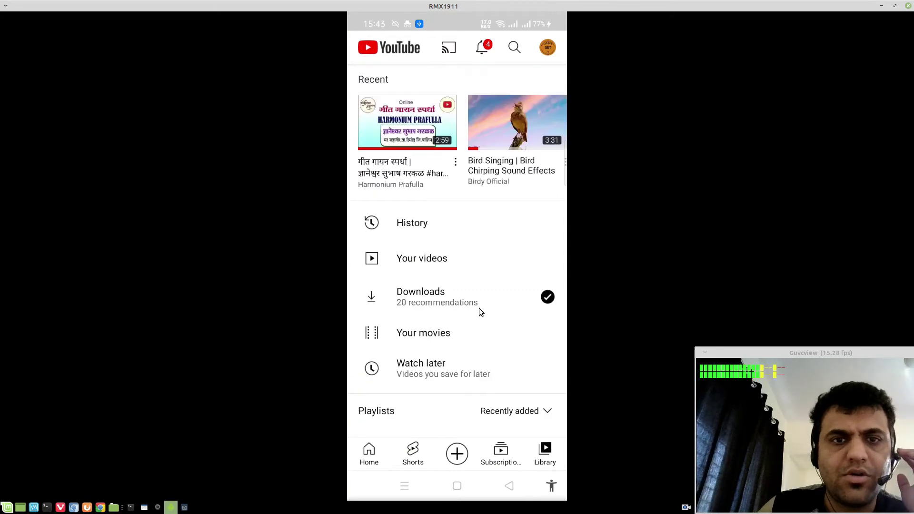
scroll(479, 312, "down", 2)
scroll(480, 309, "down", 1)
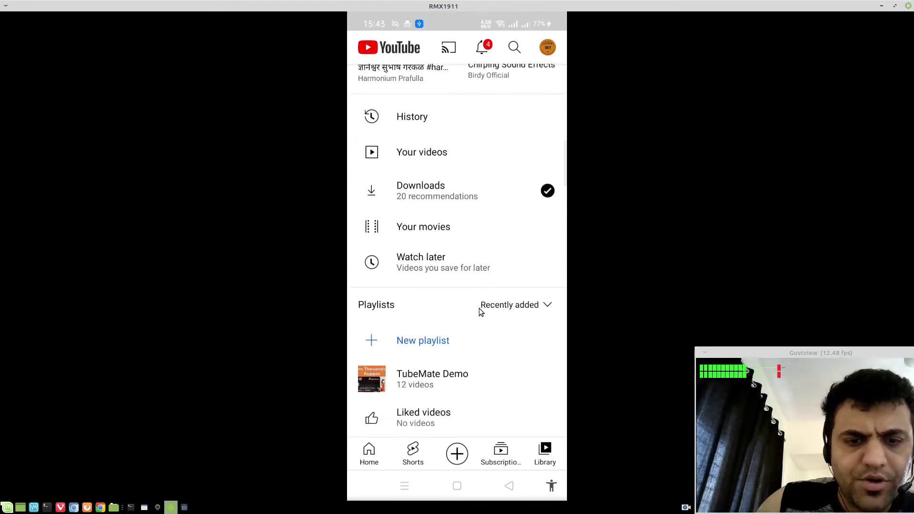
left_click(455, 378)
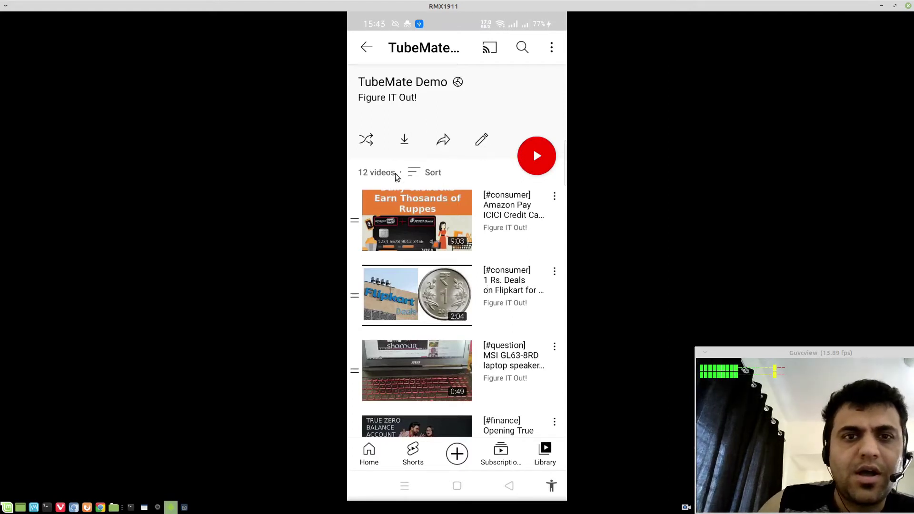
Share the TubeMate Demo playlist to TubeMate to bring up its download formats
left_click(444, 141)
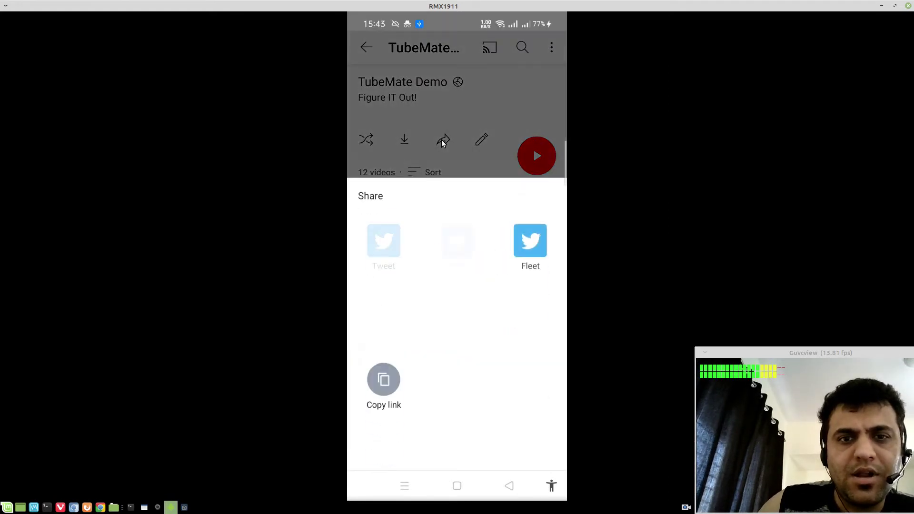
scroll(476, 297, "down", 3)
scroll(476, 298, "down", 5)
left_click(476, 297)
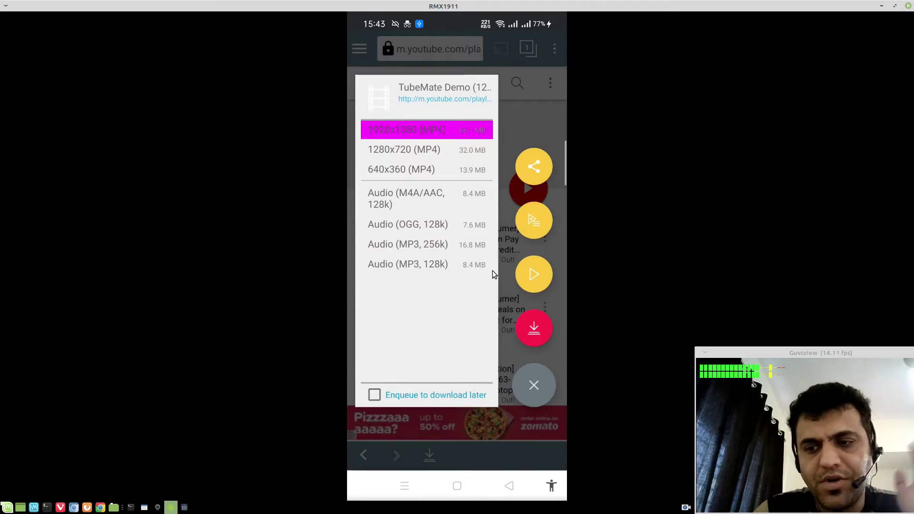
Choose the 1920x1080 MP4 format and start downloading the entire playlist
left_click(442, 199)
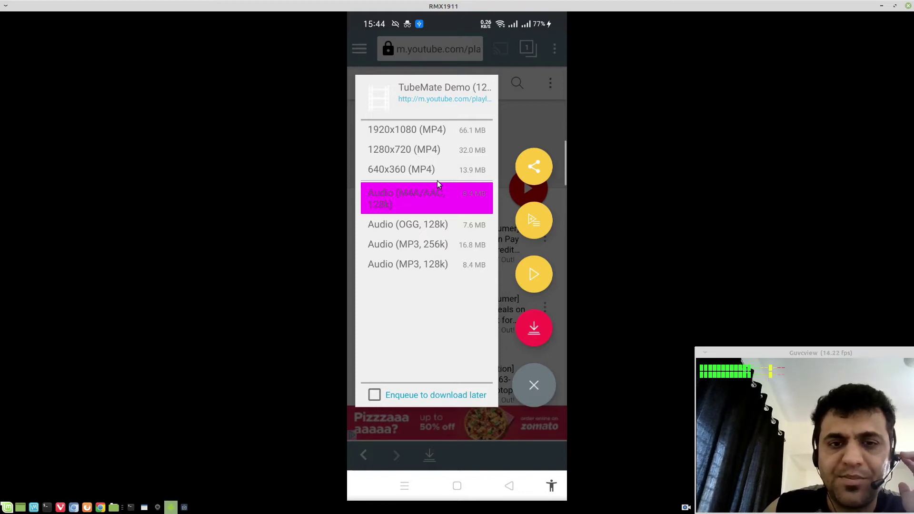
left_click(432, 133)
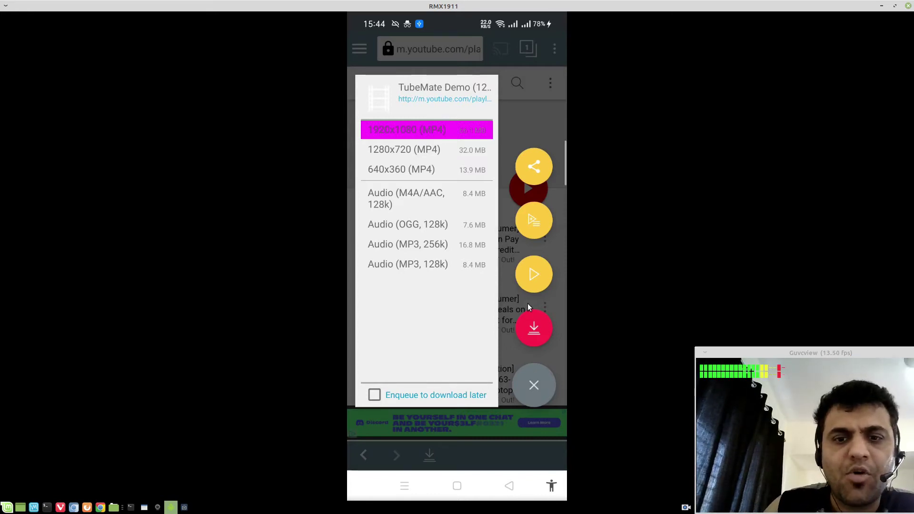
left_click(534, 329)
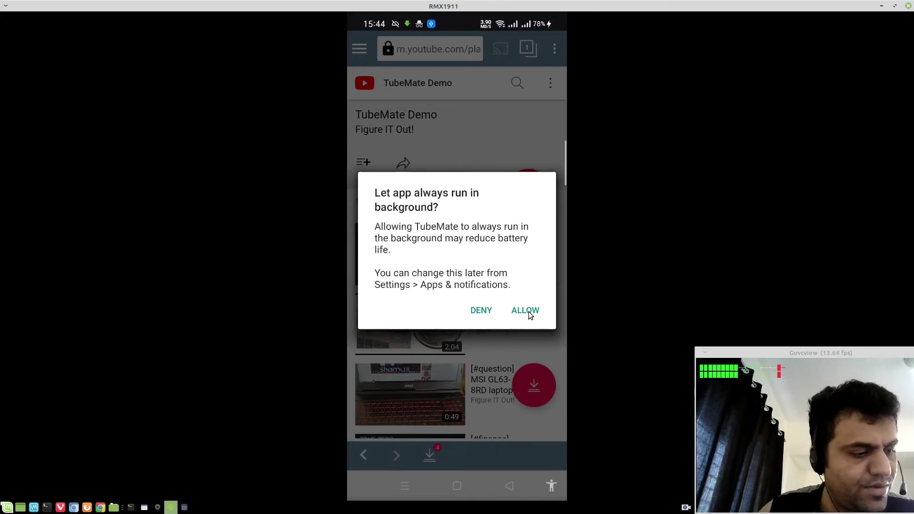
Allow TubeMate to run in the background and clear the notifications
left_click(529, 311)
key("alt+n")
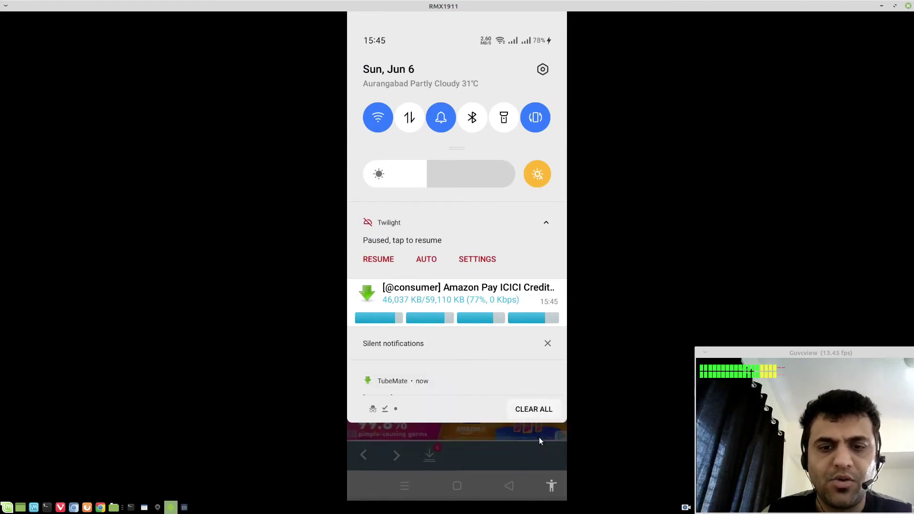
left_click(534, 436)
Review the playlist's download progress in the downloads list, then close it
left_click(533, 413)
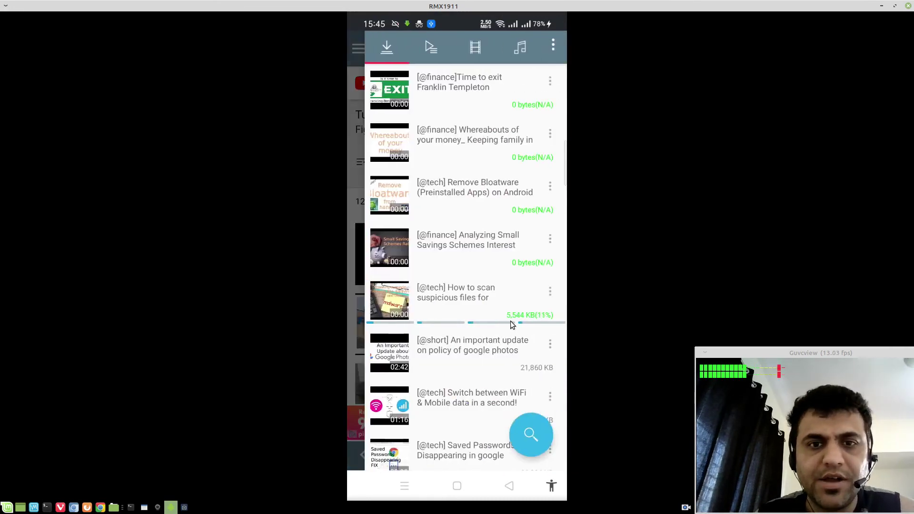
scroll(511, 321, "down", 5)
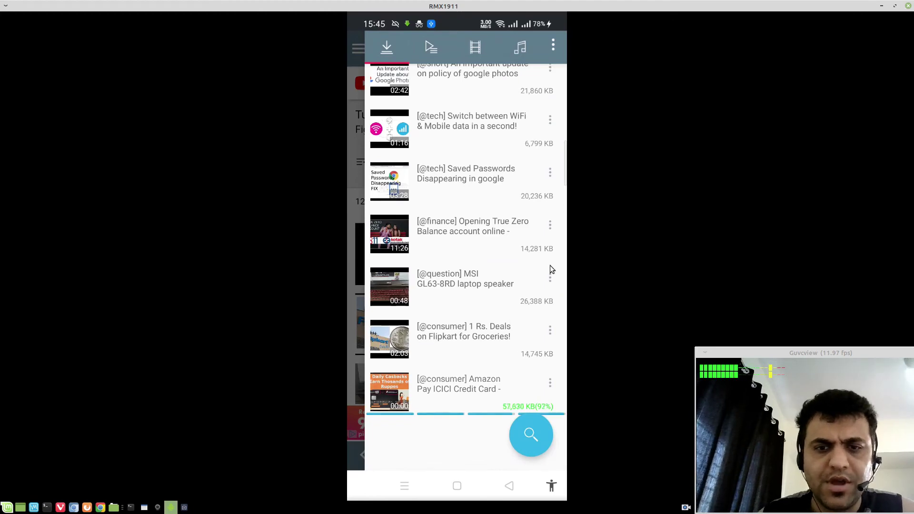
scroll(533, 339, "up", 5)
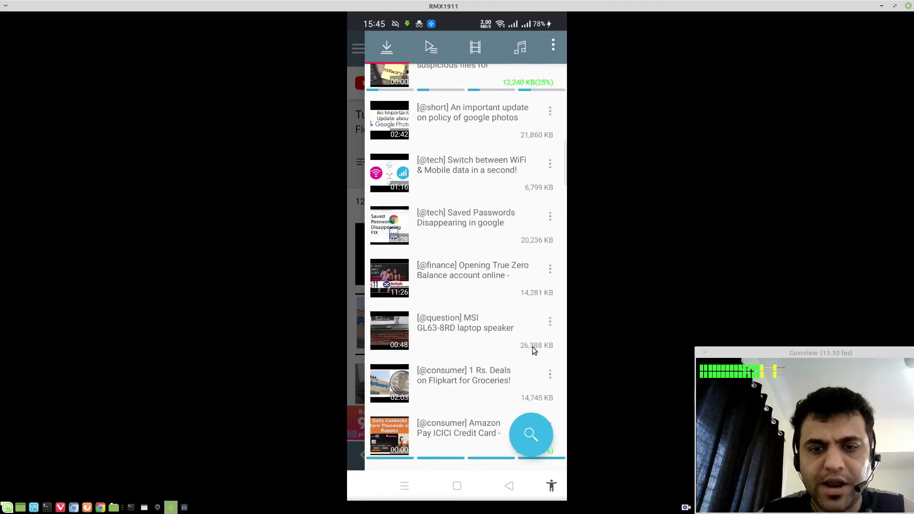
scroll(526, 249, "up", 2)
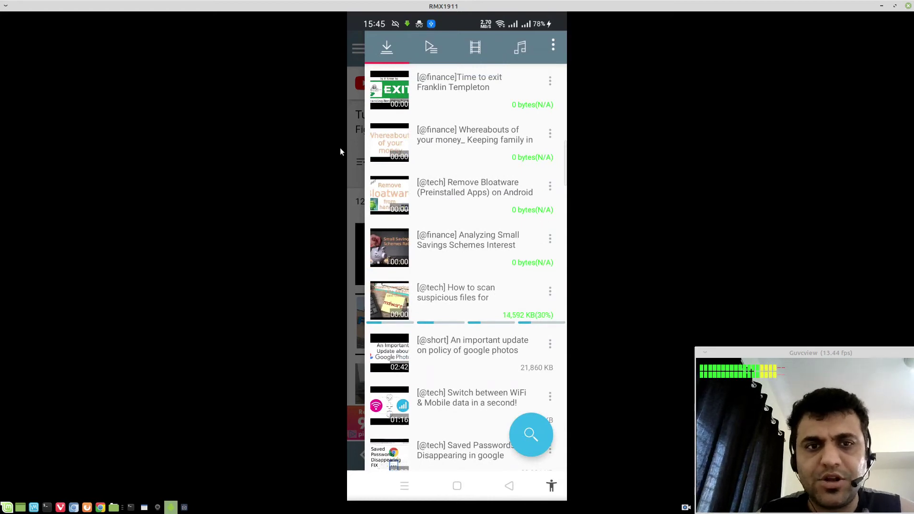
left_click(368, 157)
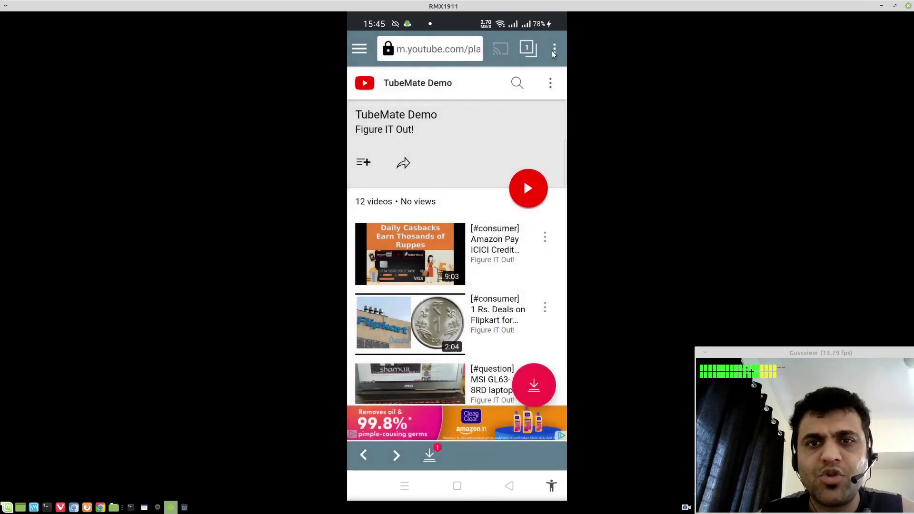
Open Settings > Advanced > Download to review fast download, 2 simultaneous downloads and Wi-Fi only
left_click(553, 50)
left_click(544, 53)
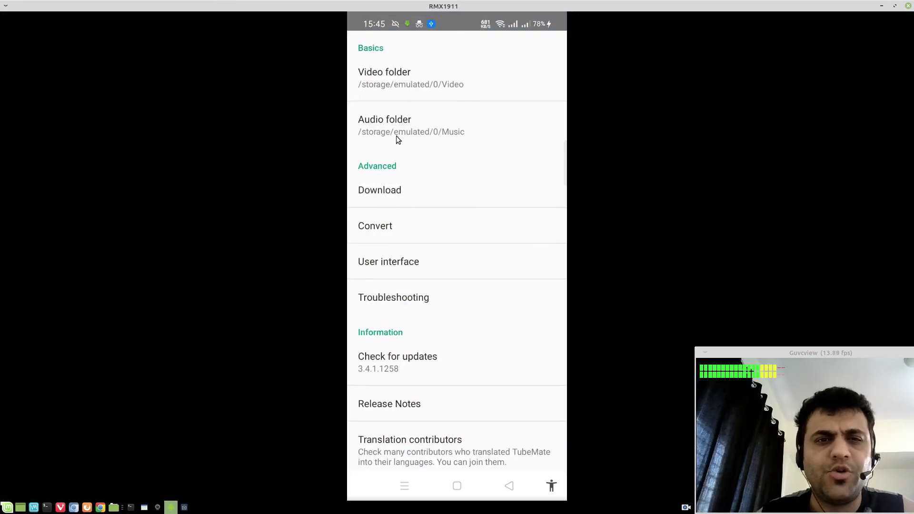
left_click(405, 193)
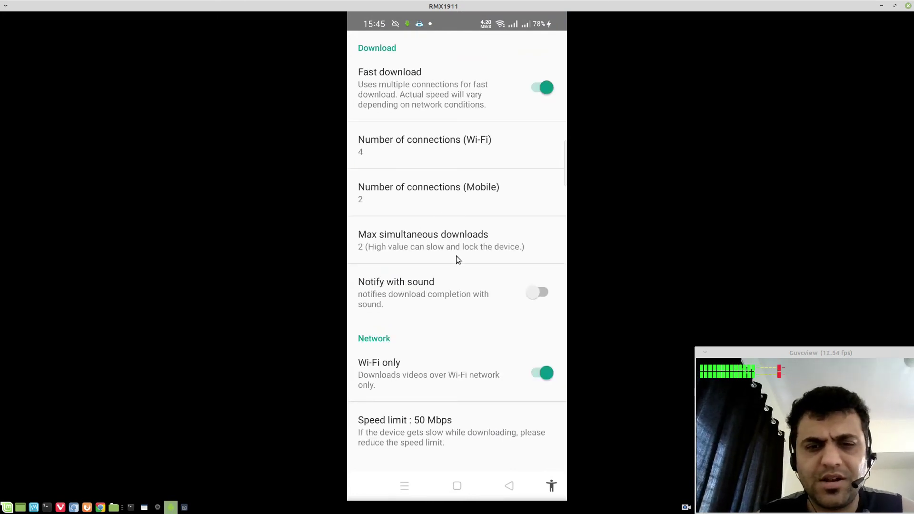
scroll(457, 260, "down", 3)
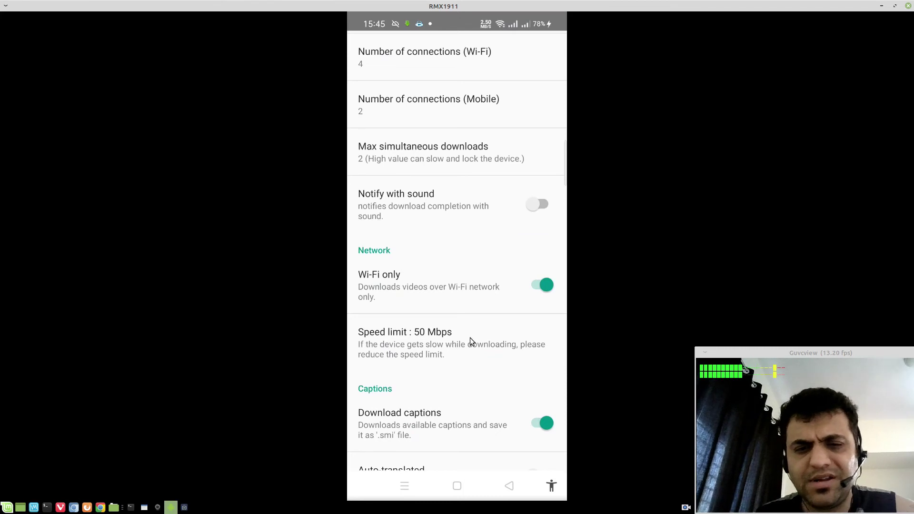
scroll(470, 338, "up", 3)
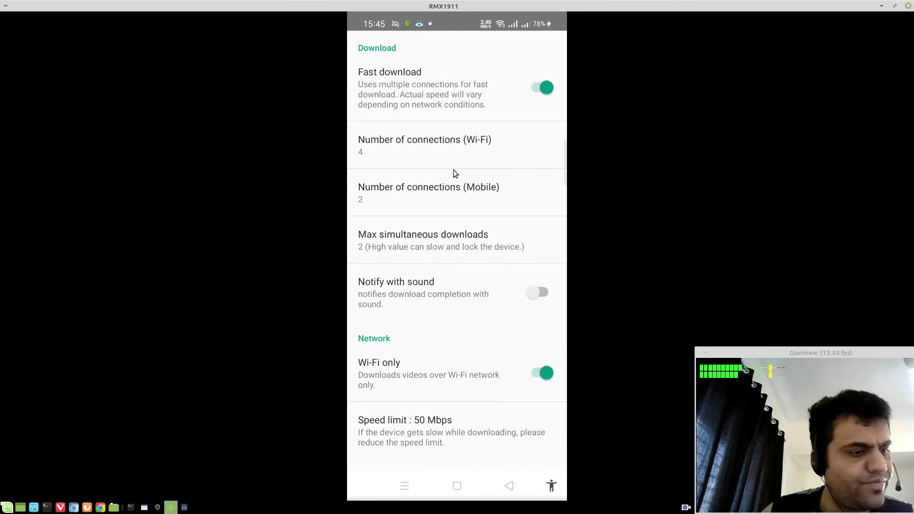
Open the downloads list from TubeMate's notification to see the nearly finished playlist videos
key("alt+n")
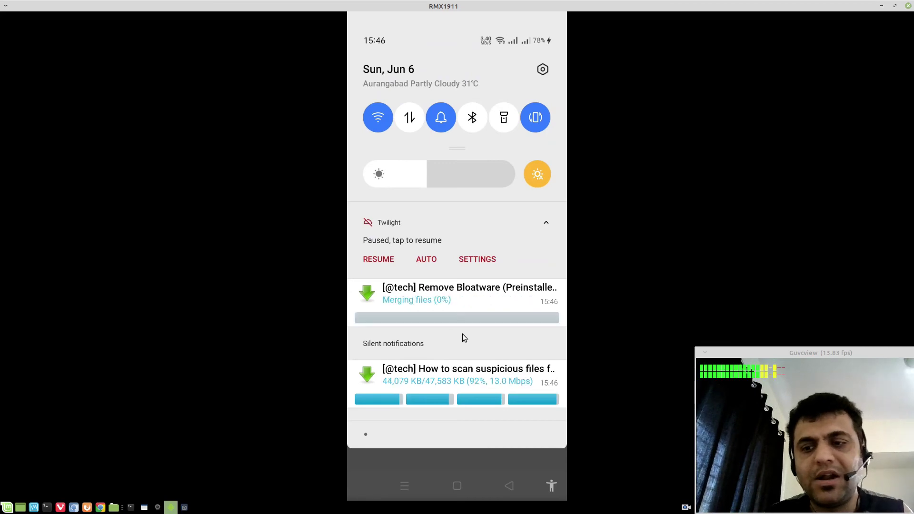
left_click(462, 333)
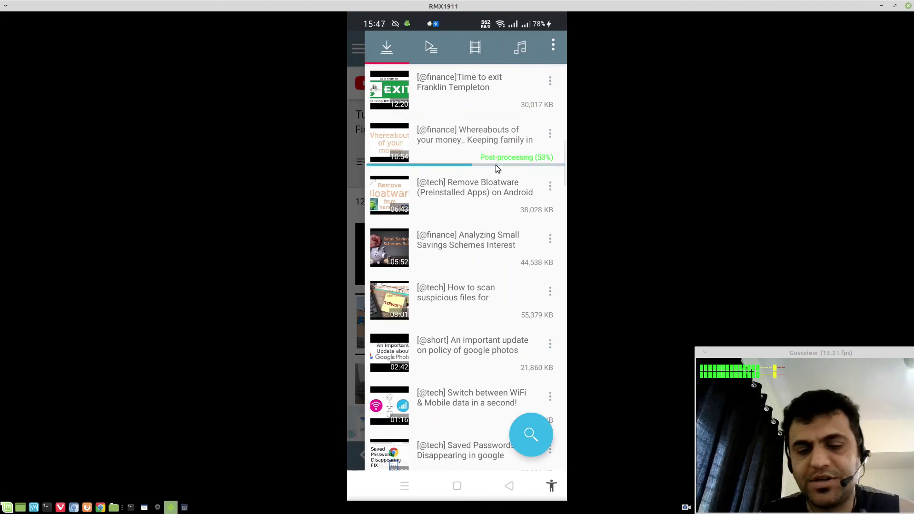
Open File Manager and browse from Downloads to Main storage's Video folder listing the playlist MP4s dated 6/6/2021
left_click(462, 481)
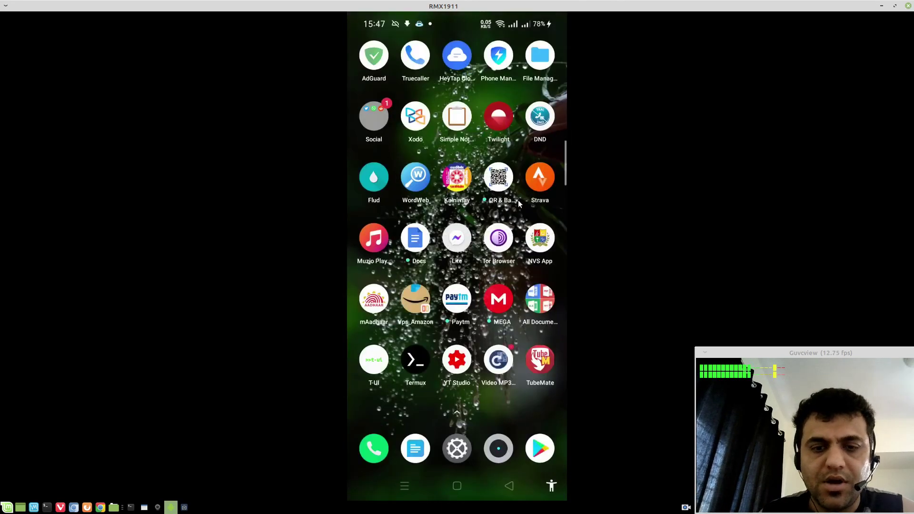
left_click(543, 184)
scroll(445, 287, "up", 5)
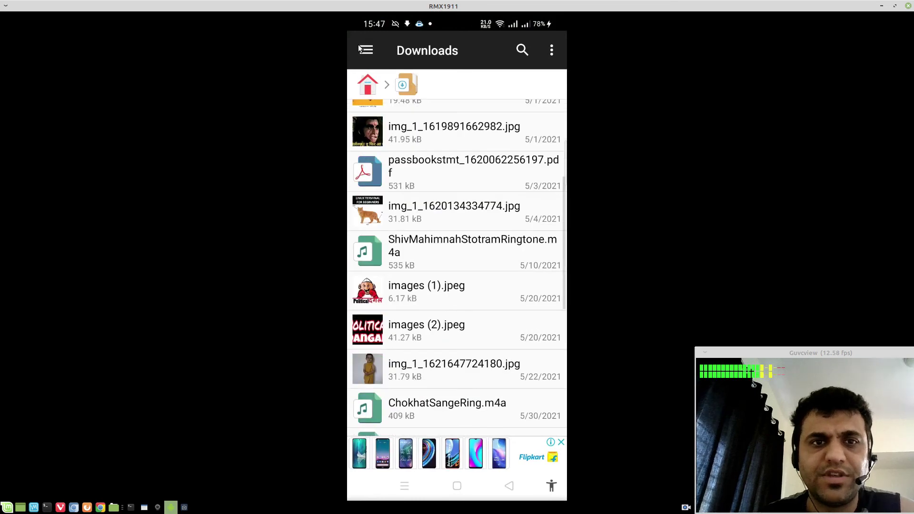
left_click(513, 491)
left_click(385, 126)
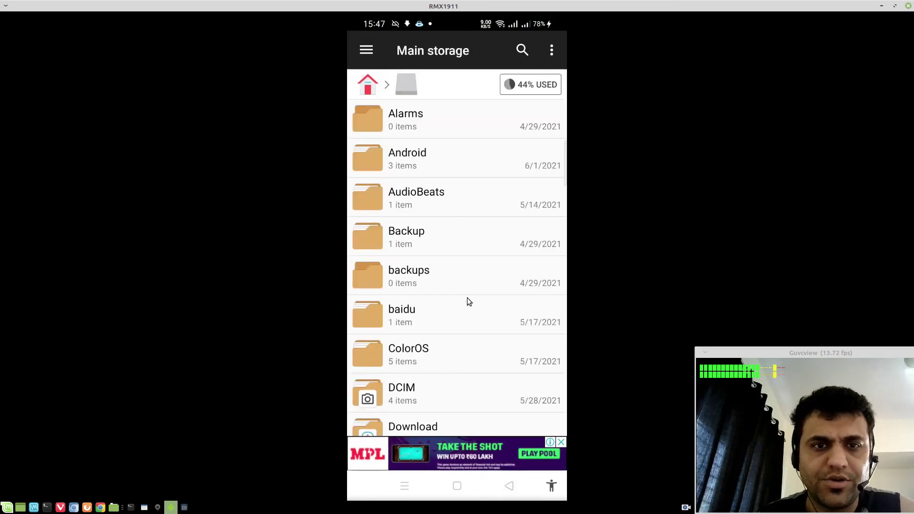
scroll(467, 300, "down", 8)
scroll(467, 298, "down", 8)
left_click(427, 381)
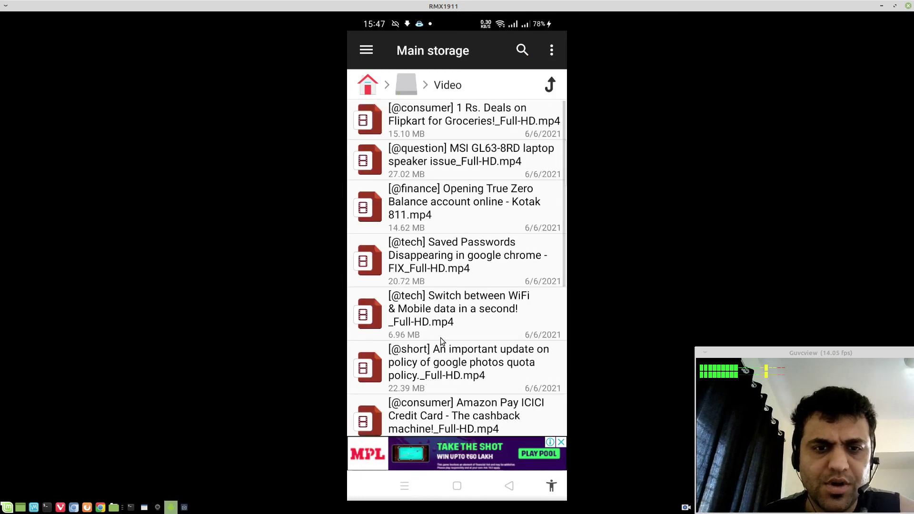
scroll(441, 338, "down", 5)
scroll(441, 339, "up", 5)
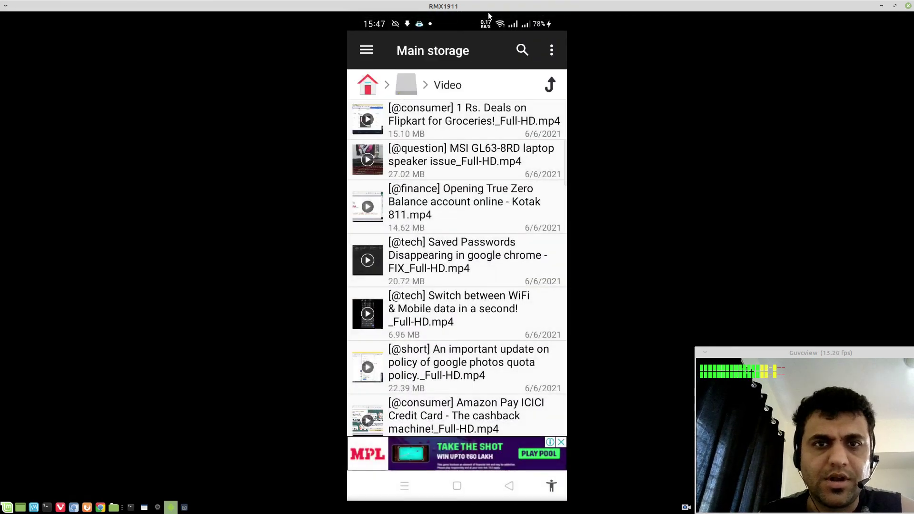
Turn Wi-Fi off from the quick settings shade
key("alt+n")
left_click(377, 118)
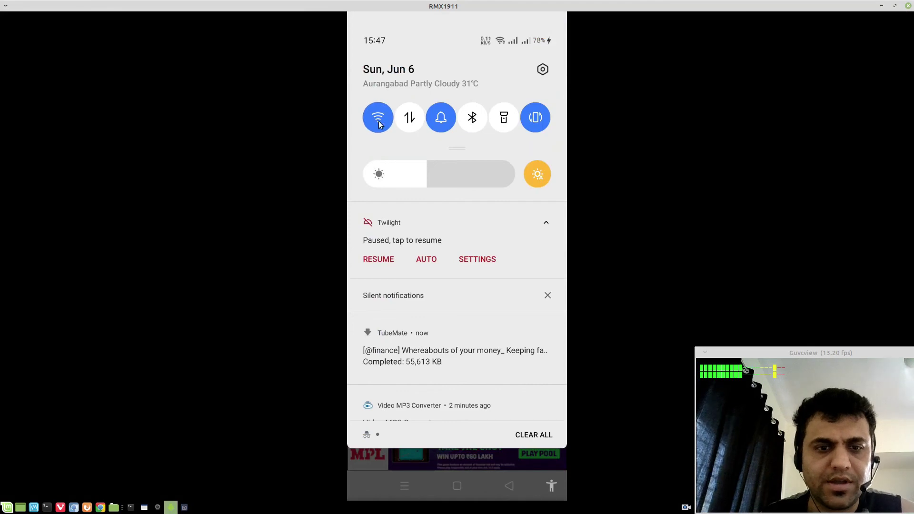
left_click_drag(468, 446, 473, 151)
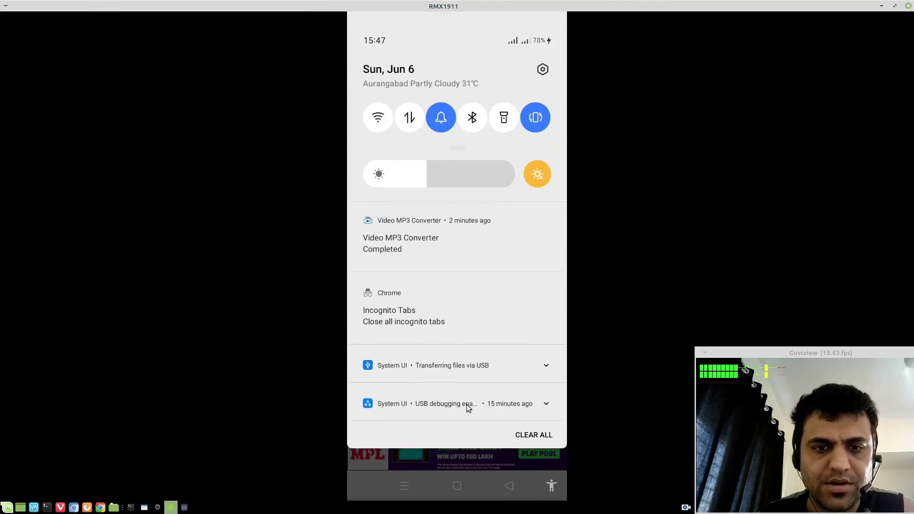
key("alt+shift+n")
Play the 'Switch between WiFi' video offline, then pause it at 00:04 of 01:16
left_click(466, 308)
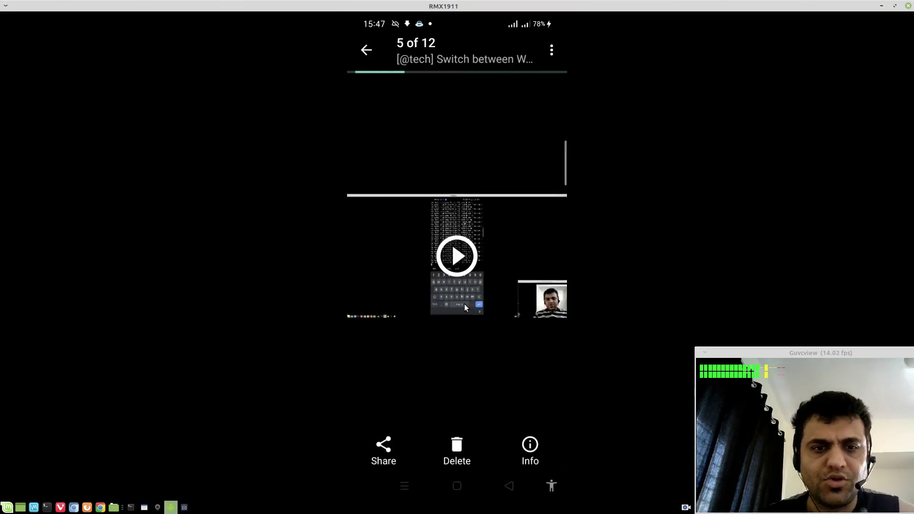
left_click(461, 260)
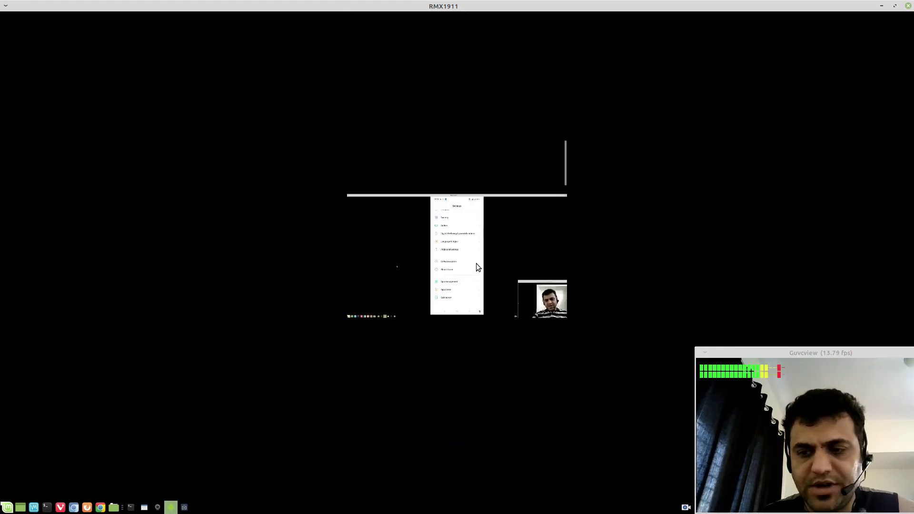
left_click(477, 264)
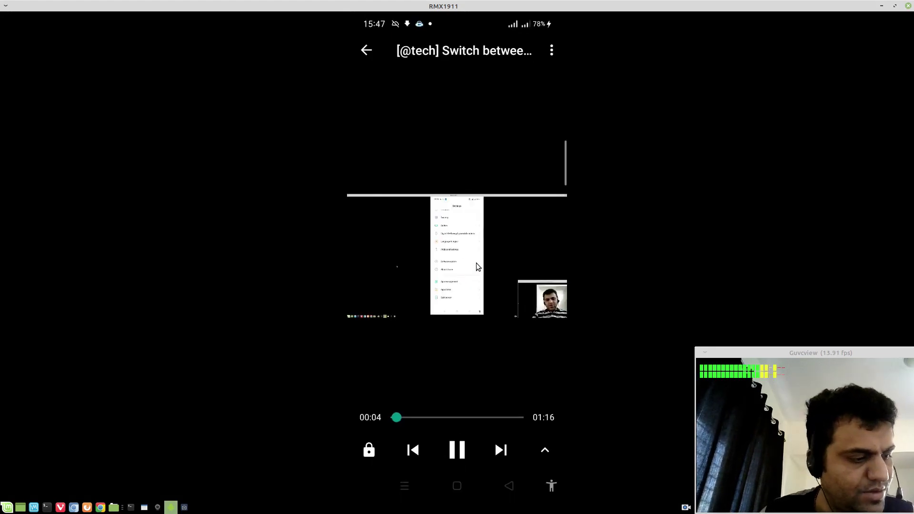
key("space")
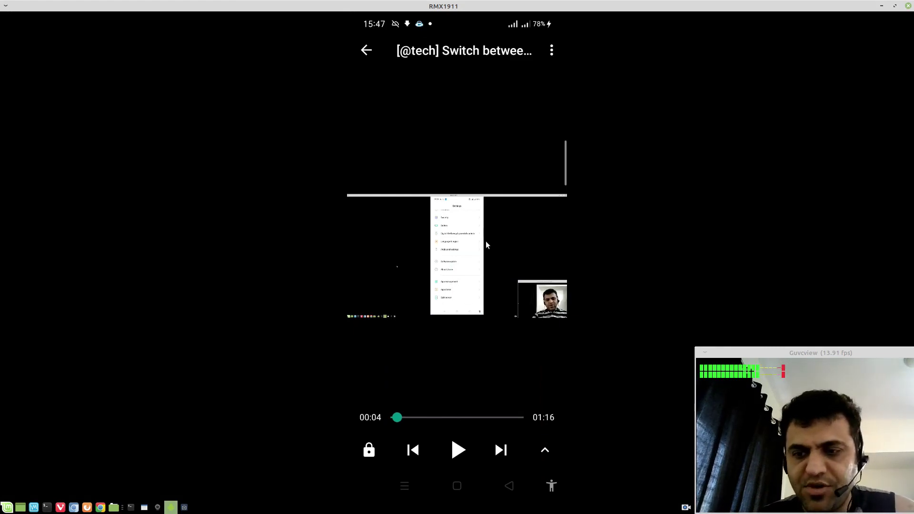